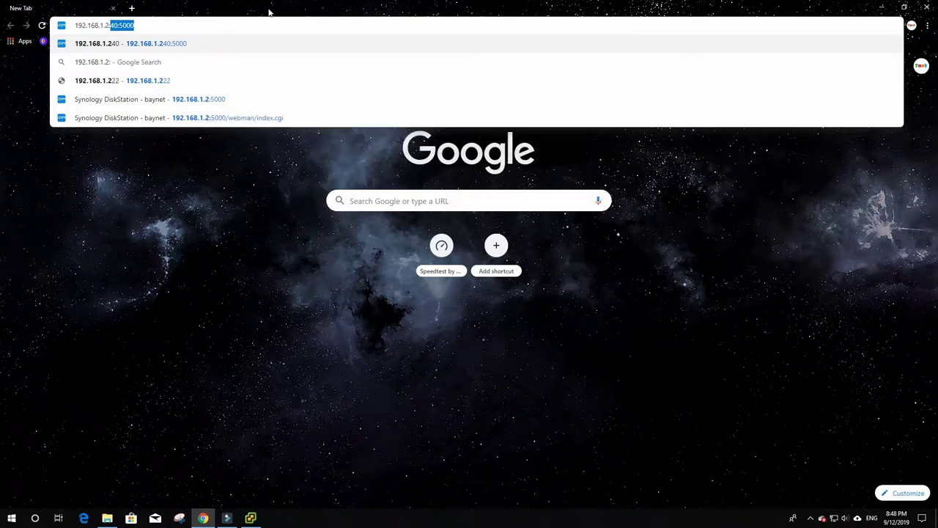
- Enter 192.168.1.2:5000 in a new Chrome tab to load the DiskStation sign-in page
type("5000")
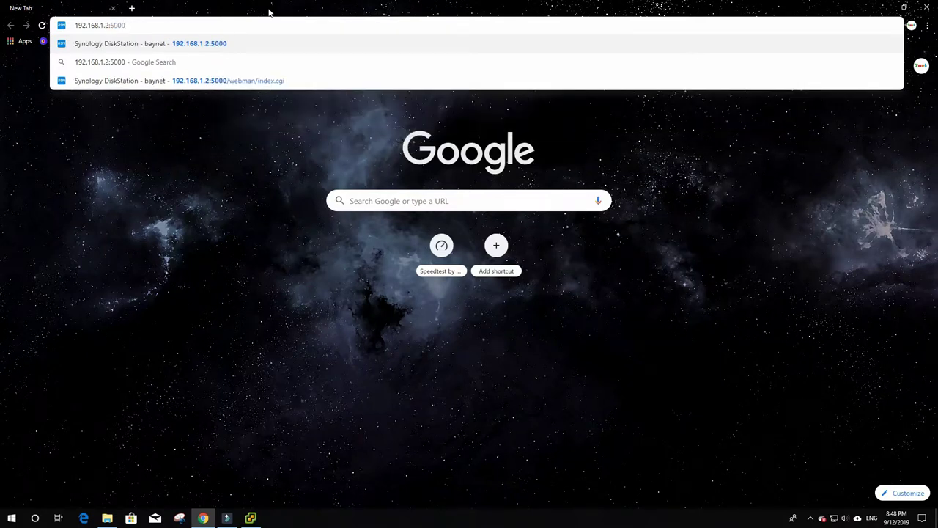
key("Return")
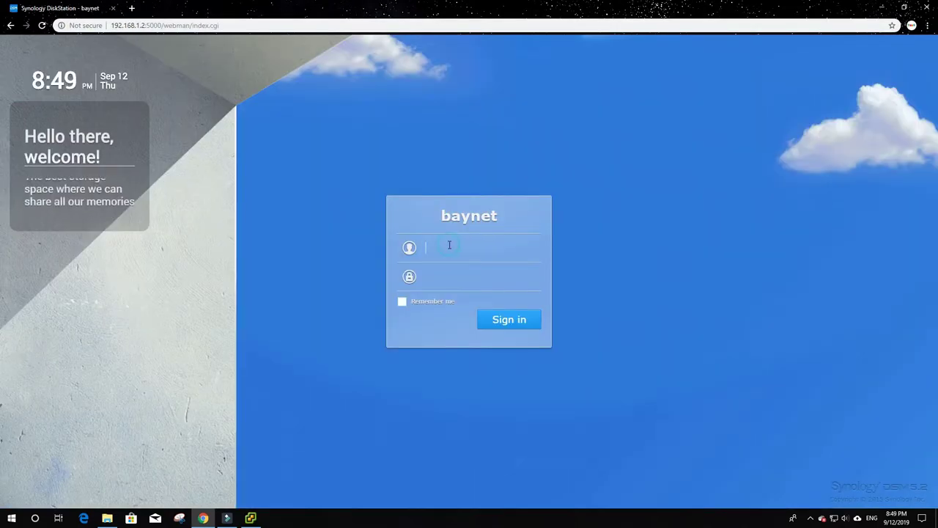
- Enter the DSM account credentials, sign in, and dismiss Chrome's save-password prompt
type("truong")
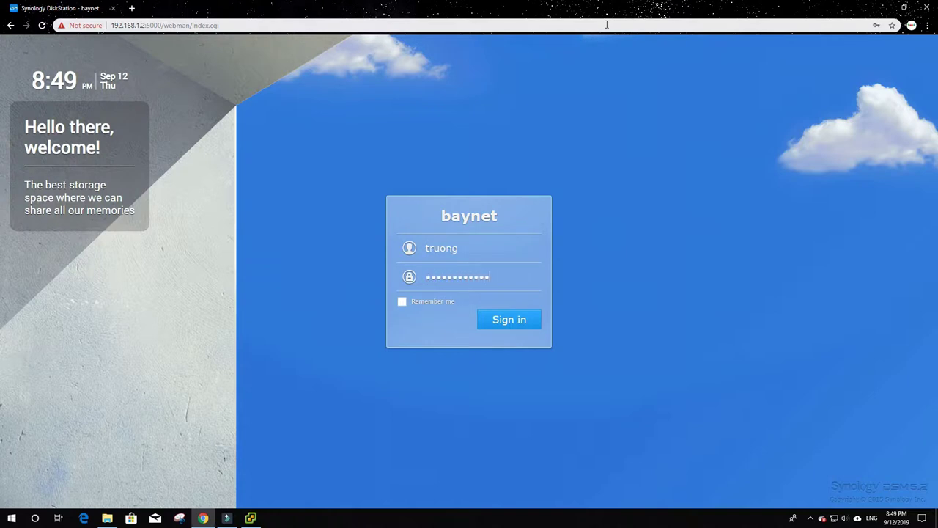
left_click(509, 321)
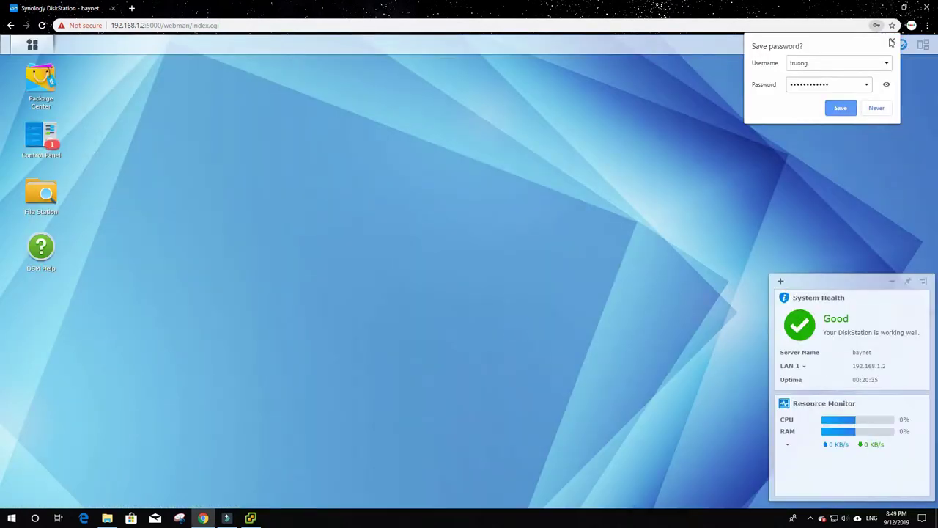
left_click(429, 265)
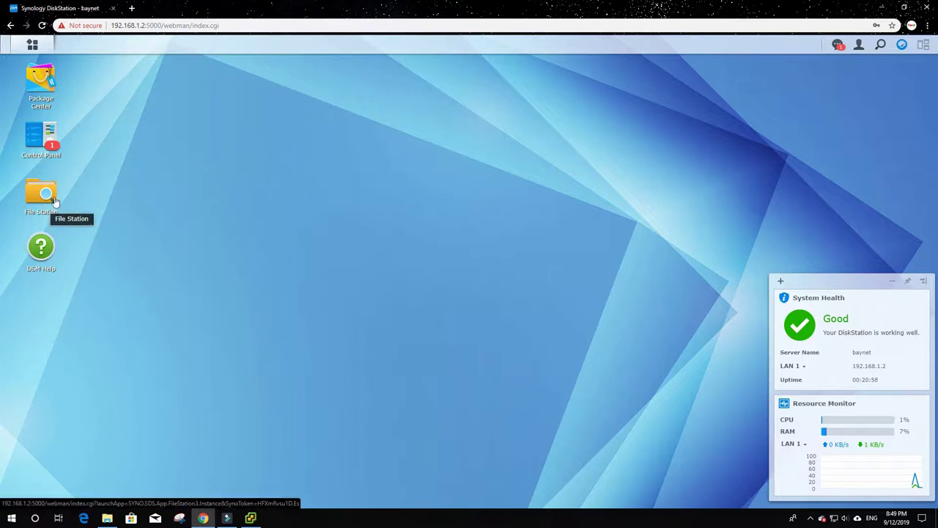
- Launch File Station and try Create New Shared Folder, accepting the no-volume alert
left_click(36, 196)
left_click(37, 197)
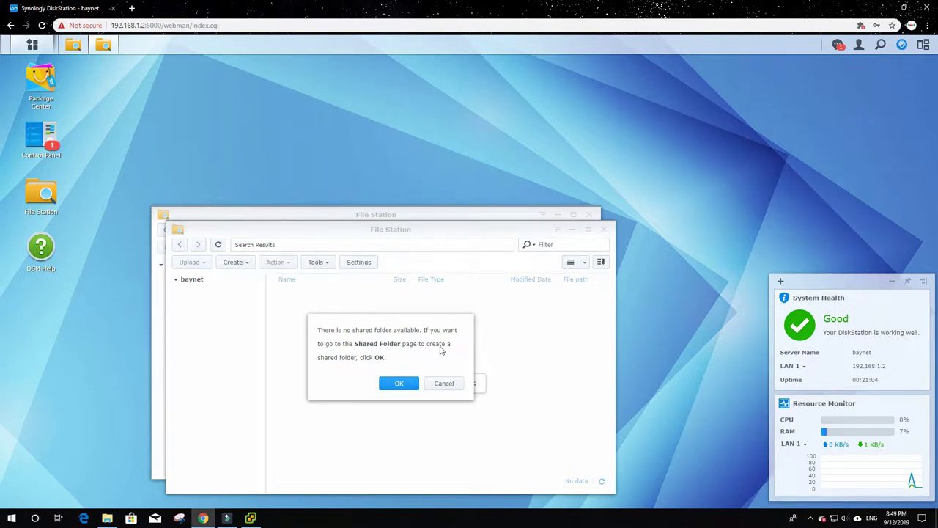
left_click(446, 386)
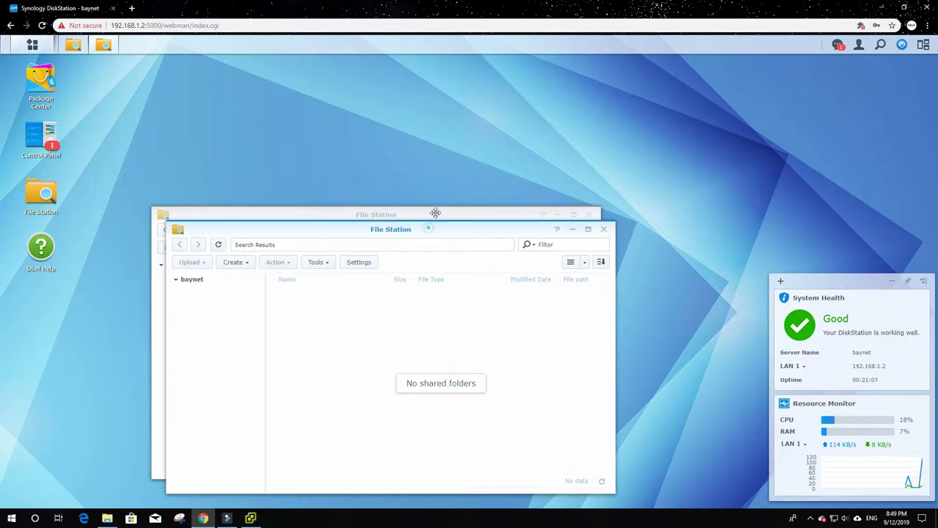
left_click_drag(429, 229, 453, 179)
left_click(260, 214)
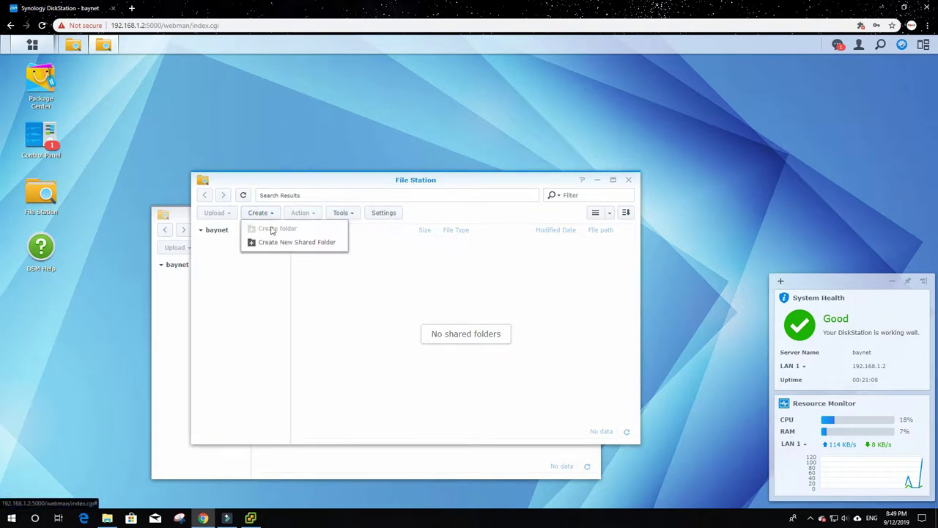
left_click(293, 242)
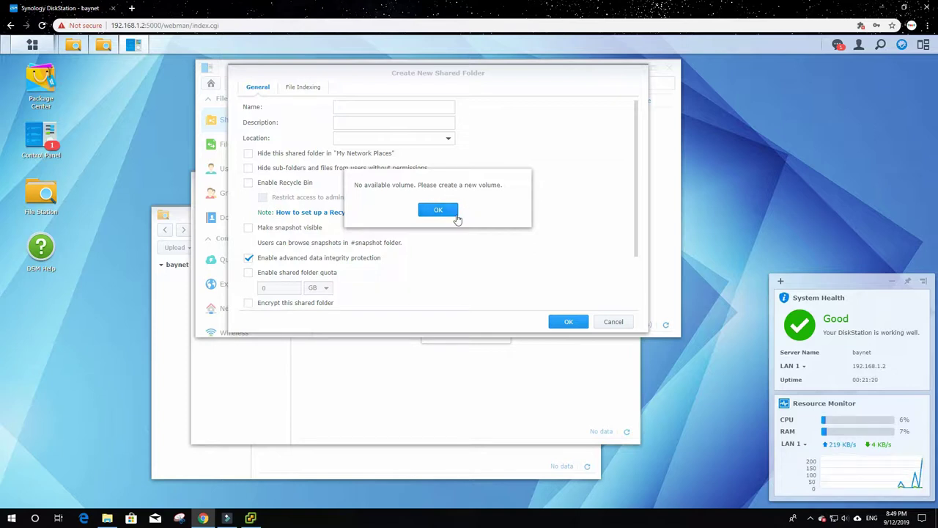
left_click(439, 211)
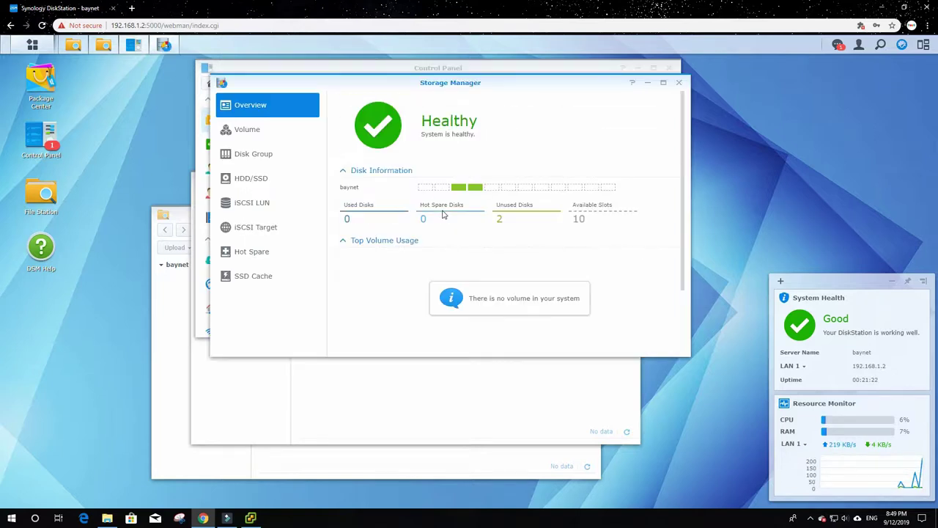
- Close Storage Manager, Control Panel and both File Station windows to clear the desktop
left_click_drag(430, 83, 497, 147)
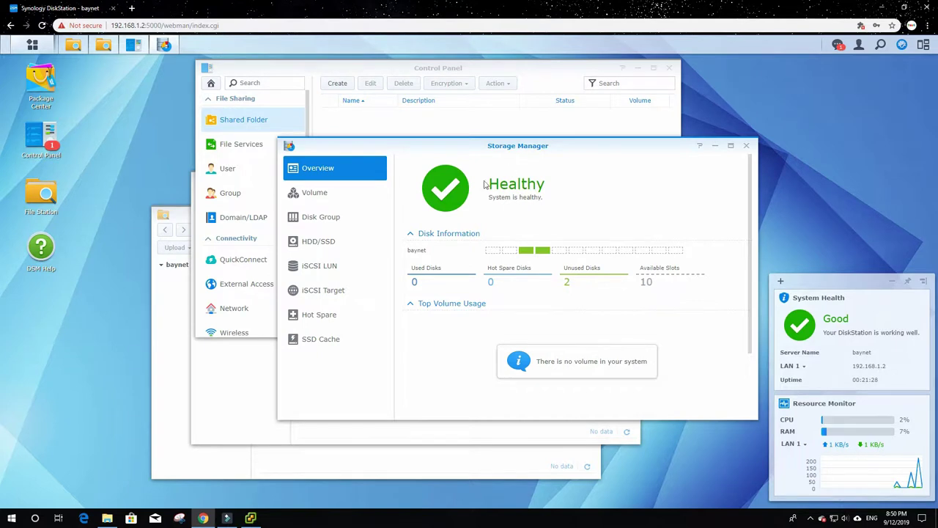
left_click(747, 146)
left_click(669, 67)
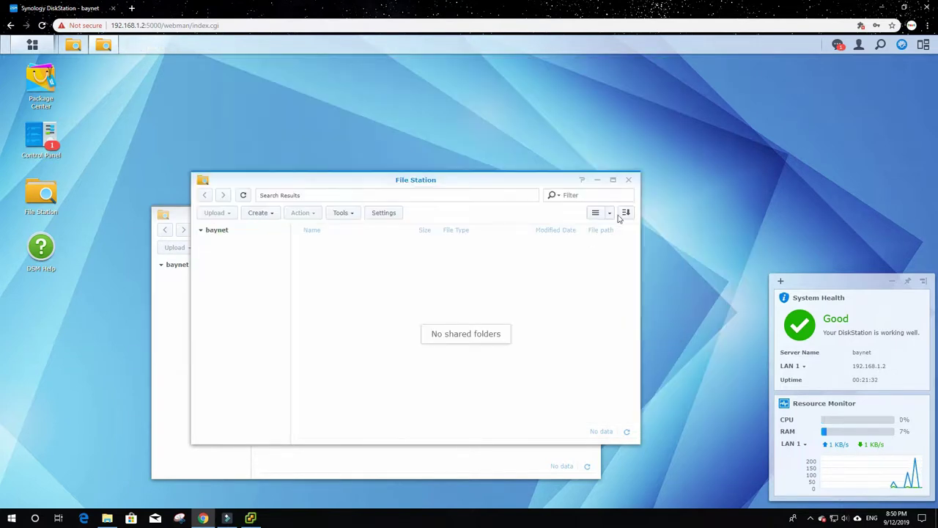
left_click(628, 181)
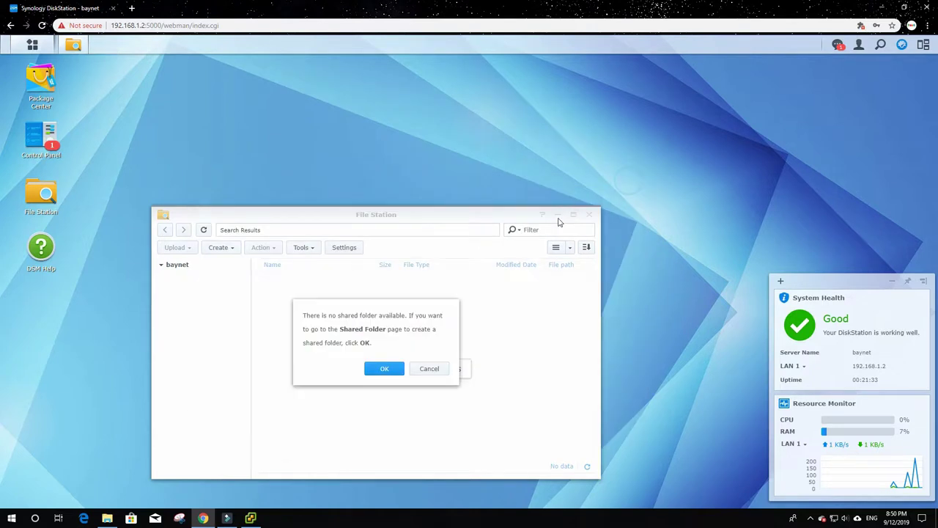
left_click(427, 370)
left_click(589, 215)
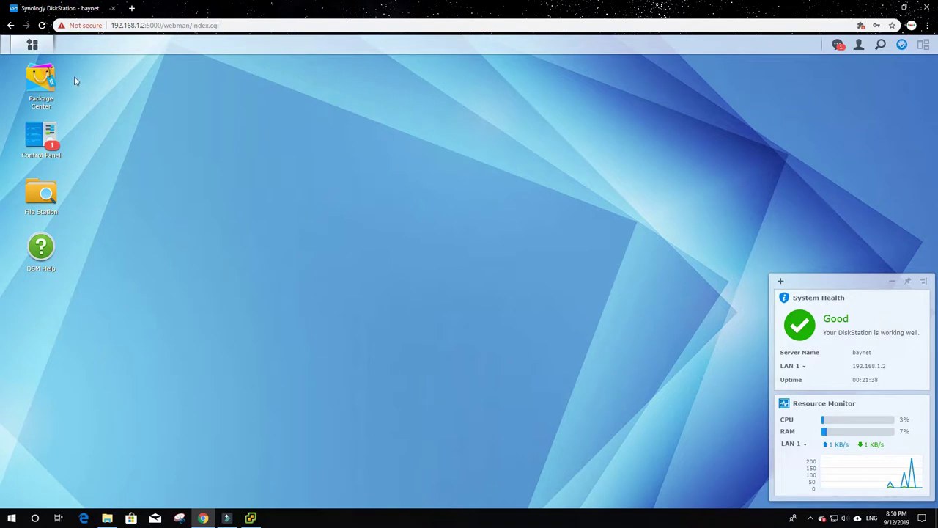
left_click(32, 45)
- Launch Storage Manager from the DSM main menu app grid
left_click(33, 46)
left_click(32, 45)
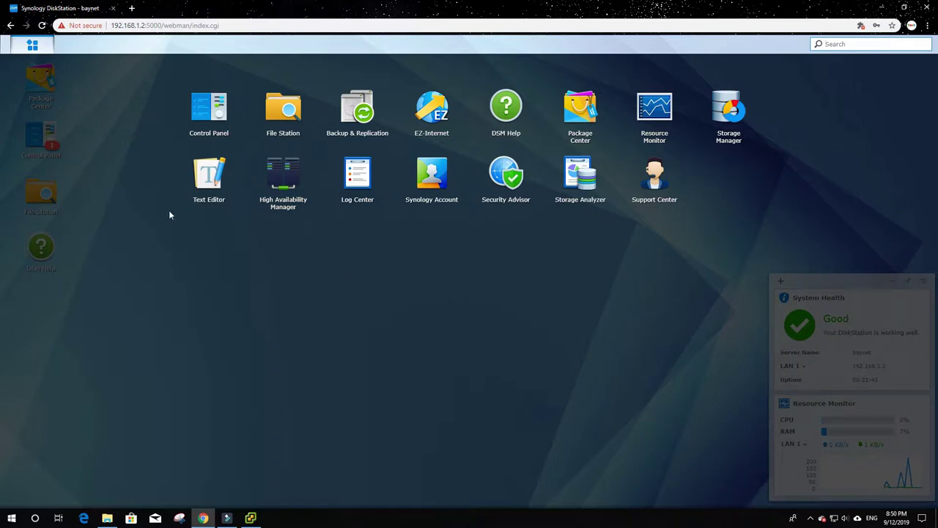
left_click(33, 46)
left_click(34, 47)
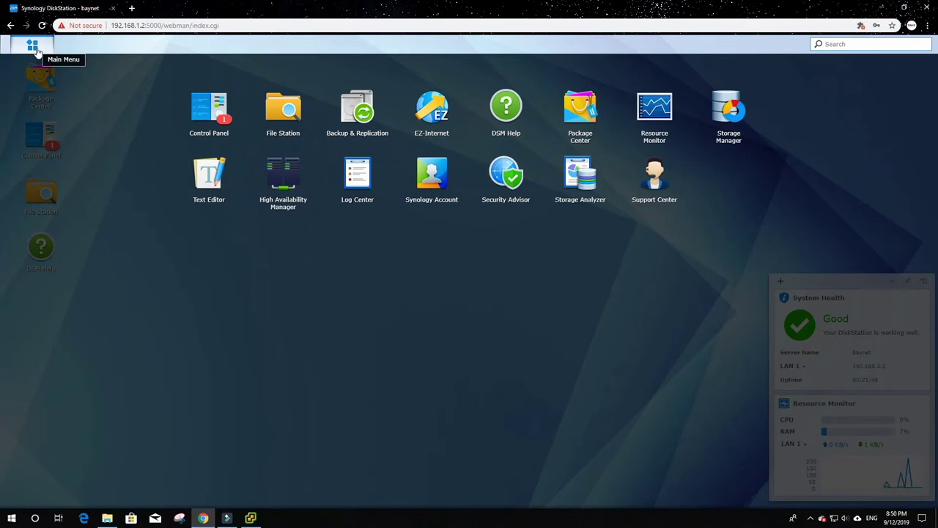
left_click(126, 220)
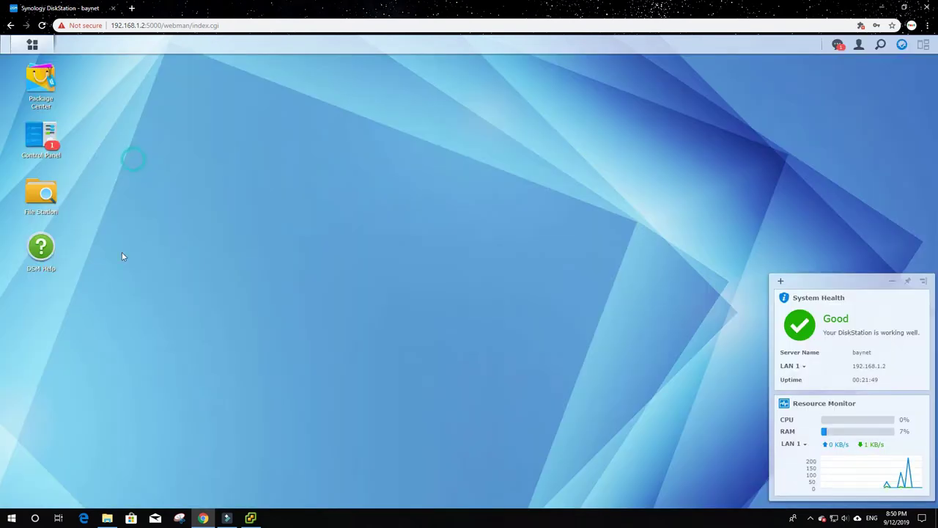
left_click(11, 517)
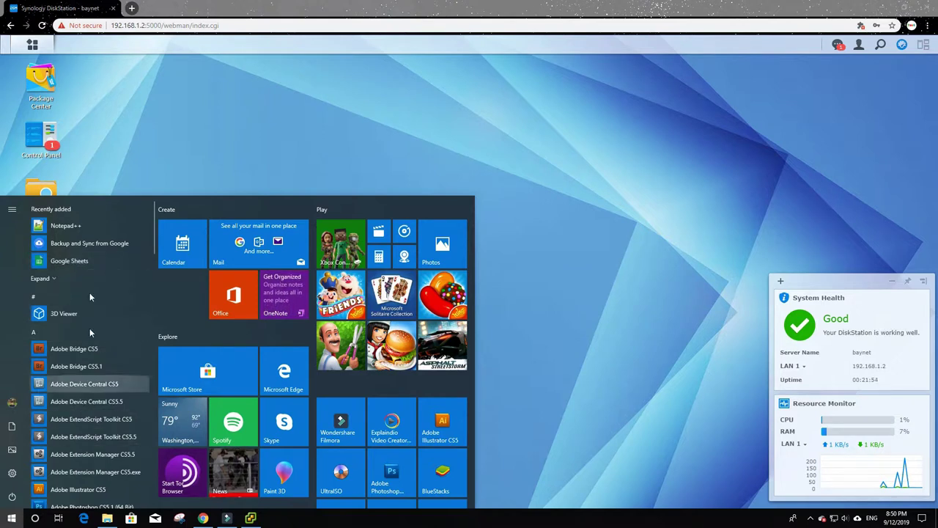
left_click(140, 113)
left_click(32, 44)
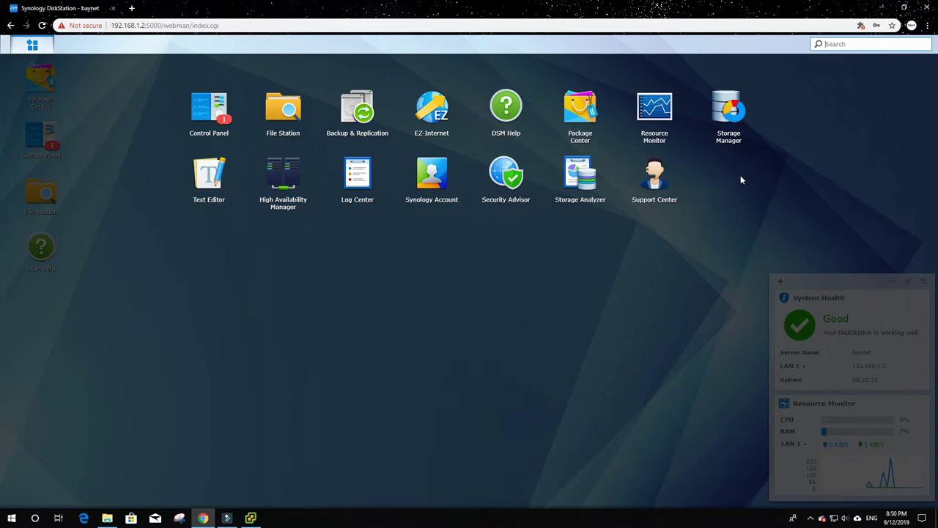
left_click(726, 112)
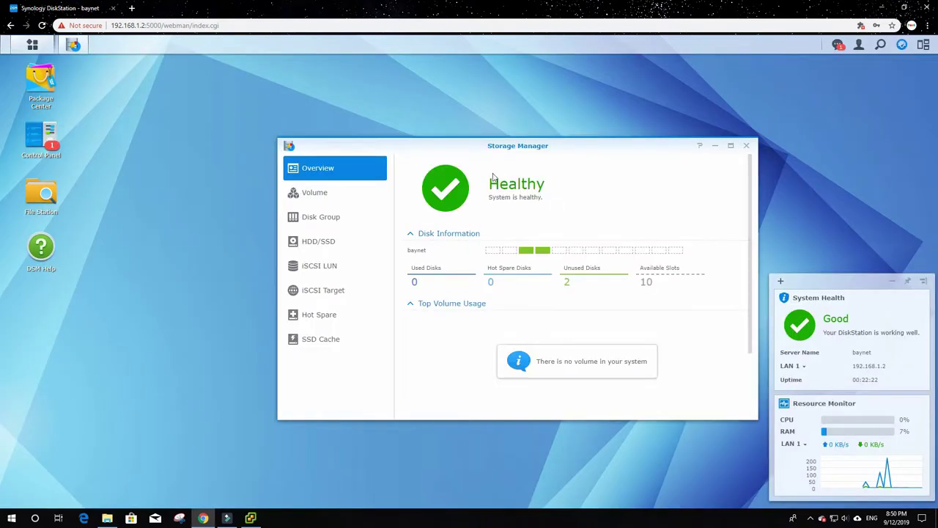
- Move Storage Manager up and left, review the 2 unused disks, and open the Volume page
left_click_drag(518, 144, 423, 115)
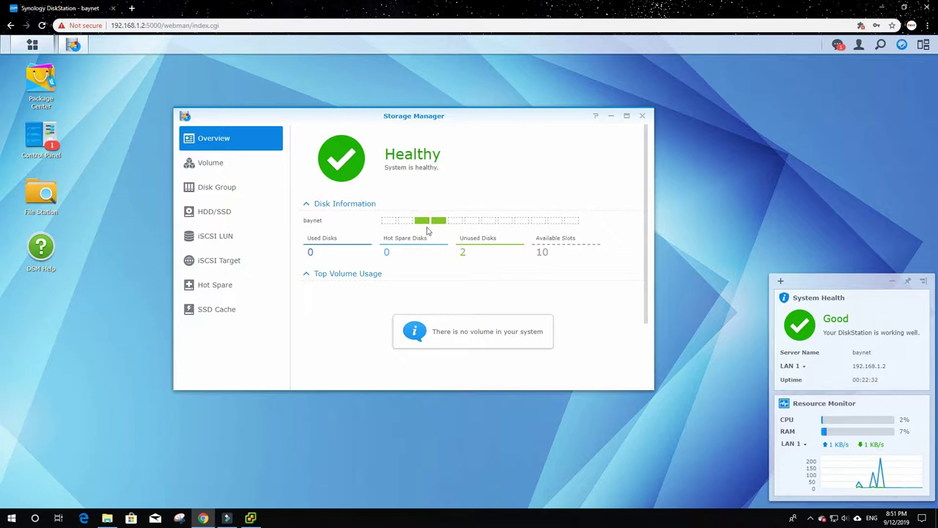
mouse_move(423, 224)
left_click(212, 163)
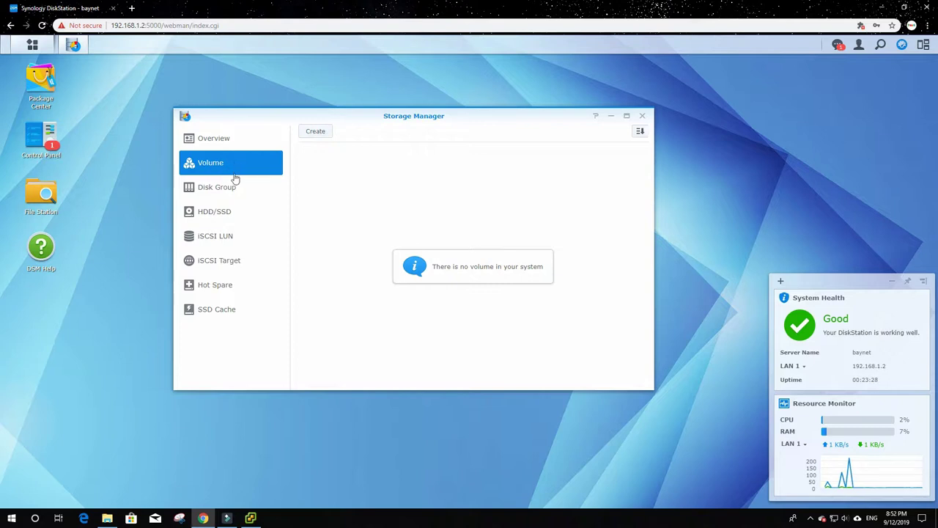
- Start the Volume Creation Wizard and choose the Custom creation mode
left_click(317, 133)
left_click_drag(320, 133, 345, 138)
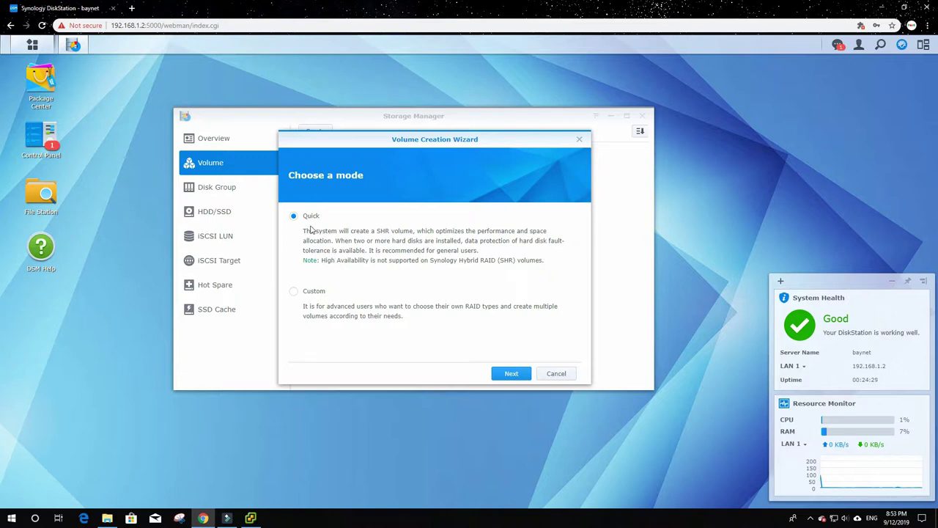
left_click(304, 293)
- Keep Single Volume on RAID and select Disk 3 and Disk 4 for the volume
left_click(511, 373)
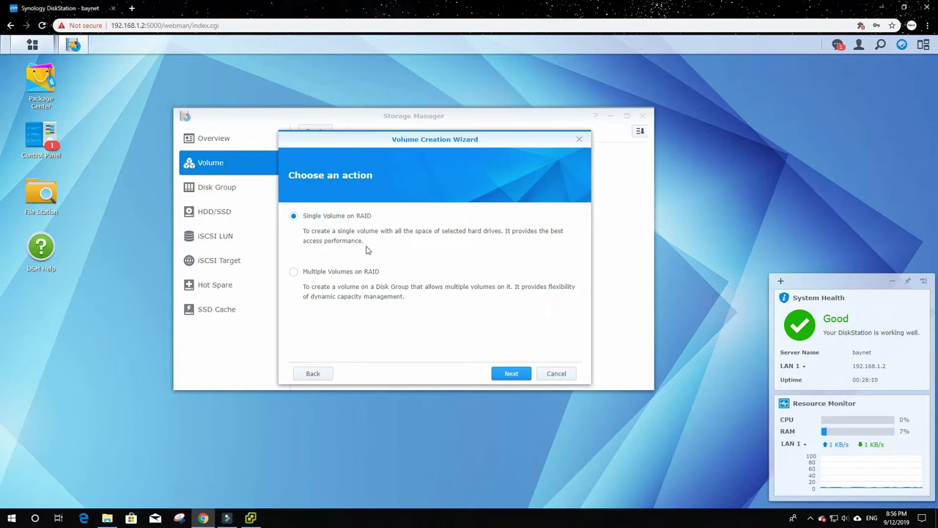
left_click(512, 374)
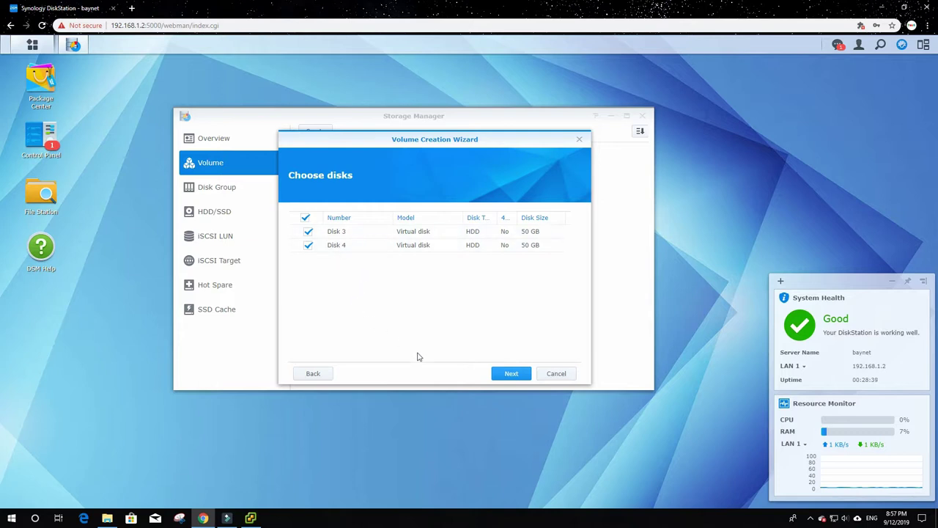
left_click(509, 373)
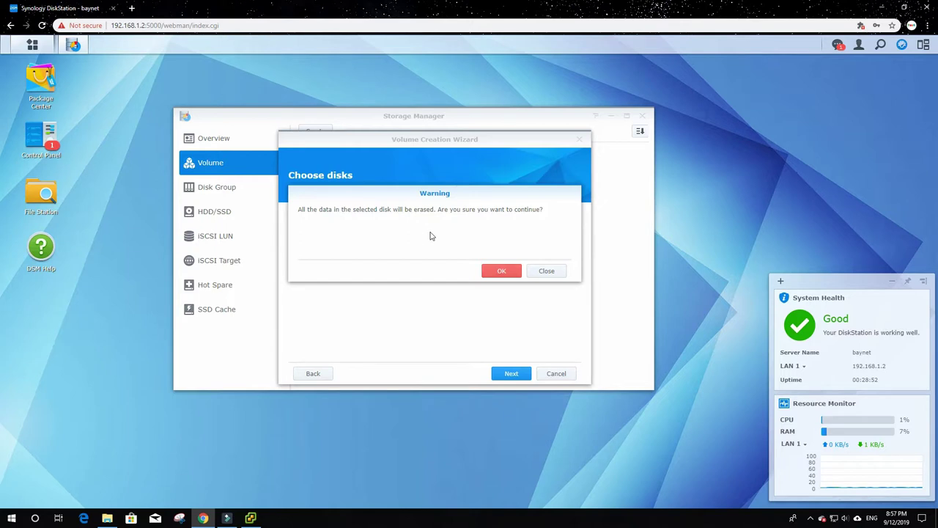
- Confirm the warning that data on Disk 3 and Disk 4 will be erased
left_click(499, 271)
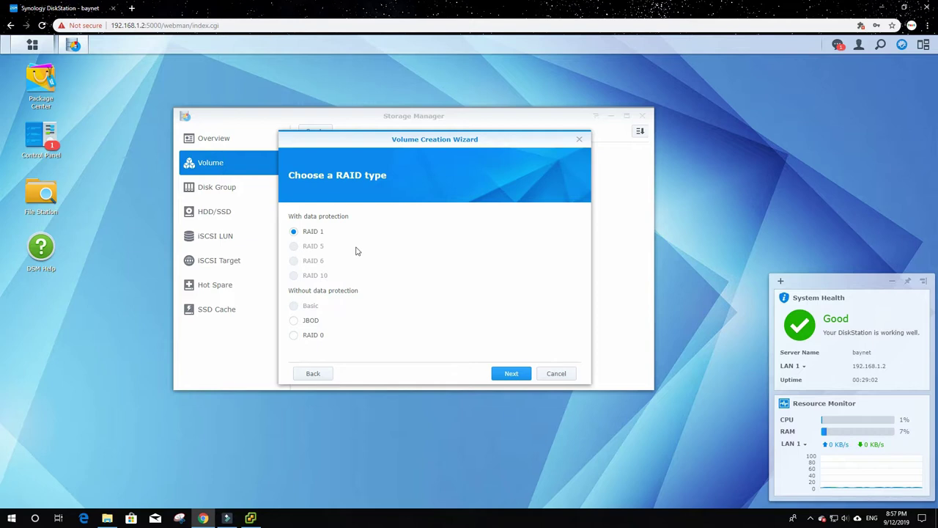
left_click(310, 234)
left_click(294, 320)
left_click(294, 232)
left_click(316, 374)
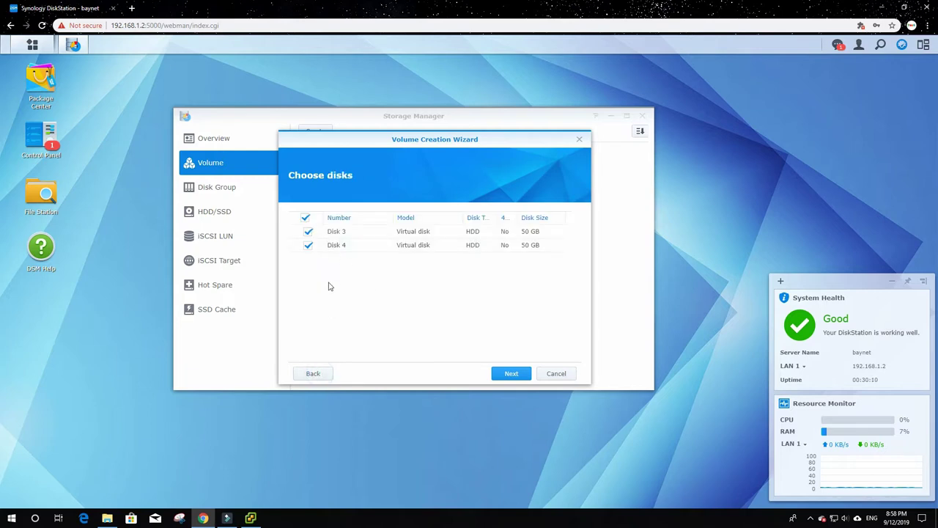
left_click(309, 246)
left_click(506, 374)
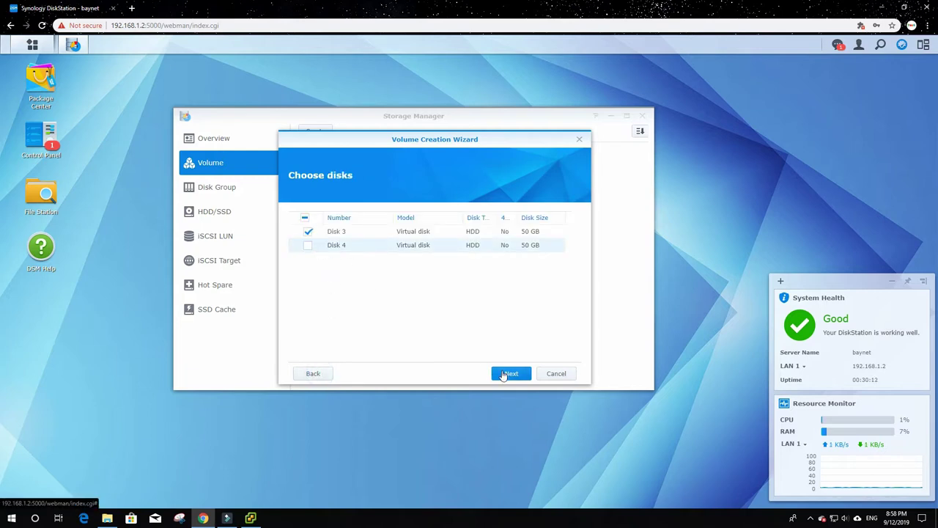
left_click(501, 271)
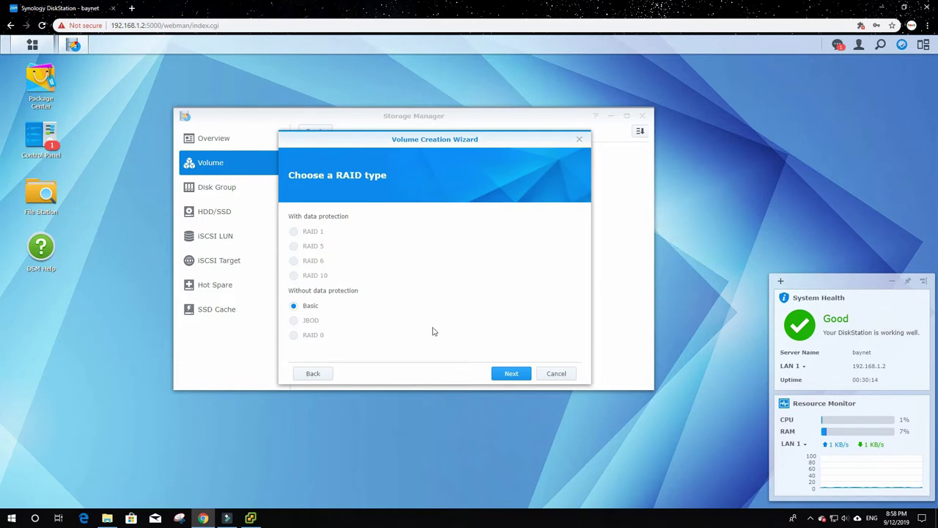
left_click(311, 307)
left_click(314, 251)
left_click(311, 332)
left_click(311, 374)
left_click(308, 245)
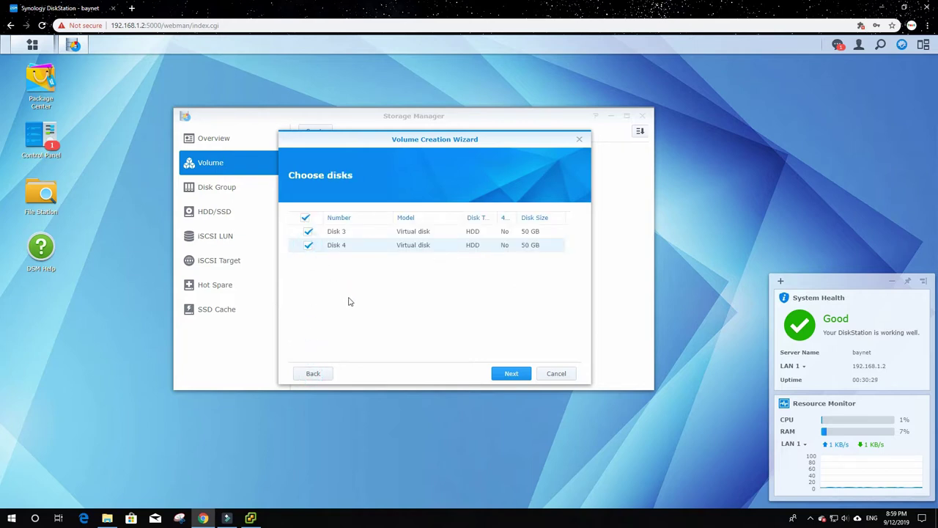
left_click(511, 374)
left_click(506, 274)
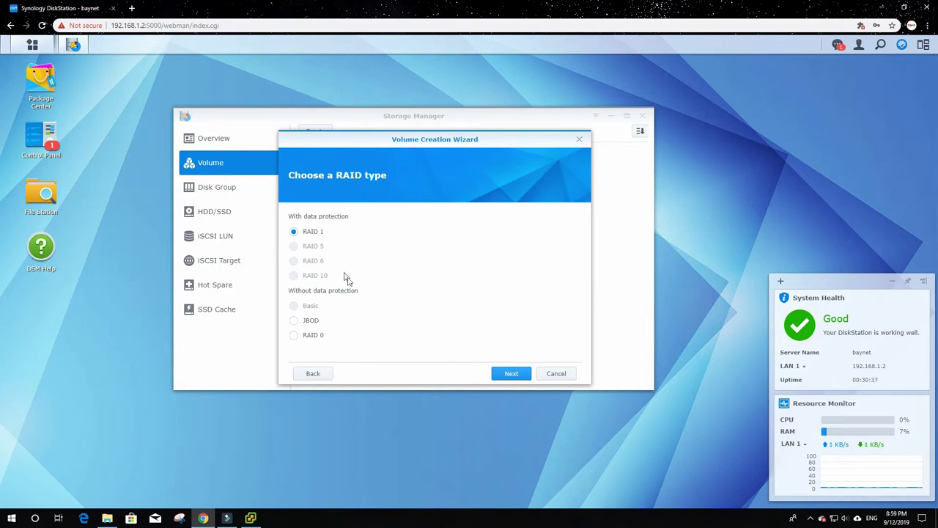
left_click(500, 374)
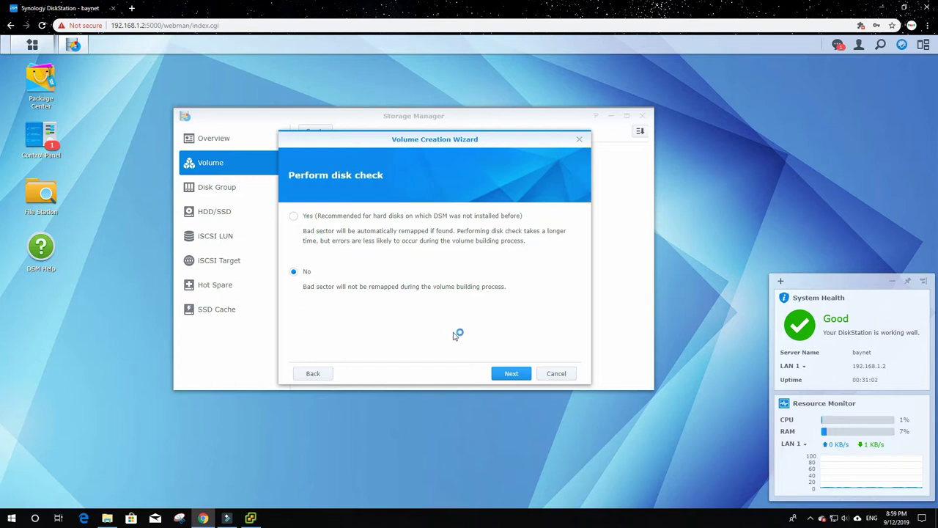
- Skip the disk check and apply the settings to create the RAID 1 Volume 1
left_click(504, 374)
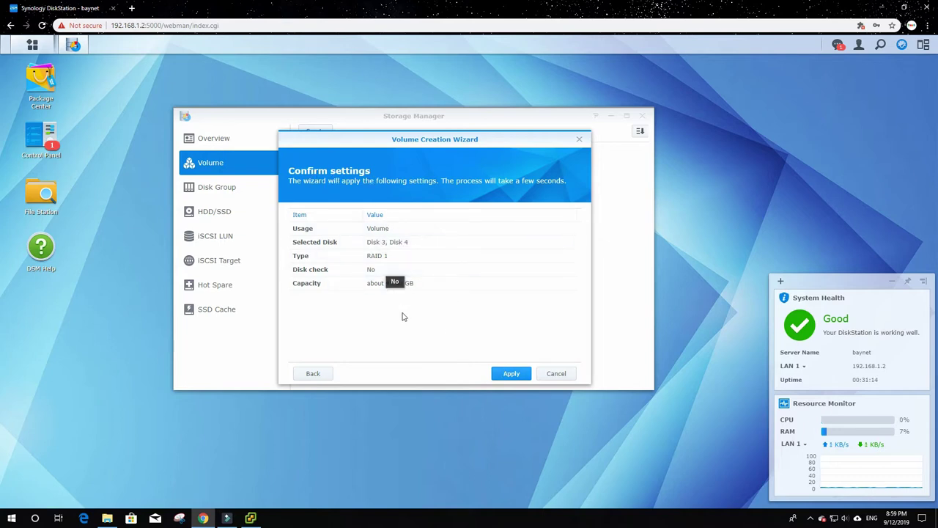
left_click(508, 374)
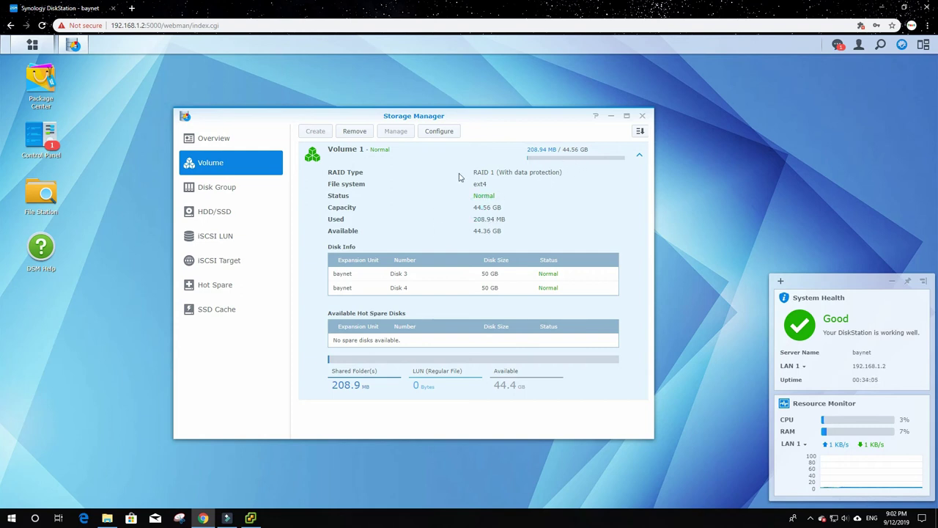
- Apply the wizard settings to build Volume 1 as a 44.56 GB RAID 1 ext4 volume on Disks 3 and 4
left_click(505, 190)
- Review the Storage Manager overview: Healthy, two used disks, Volume 1 using 208.9 MB of 44.6 GB
left_click(430, 204)
left_click(451, 196)
left_click(224, 142)
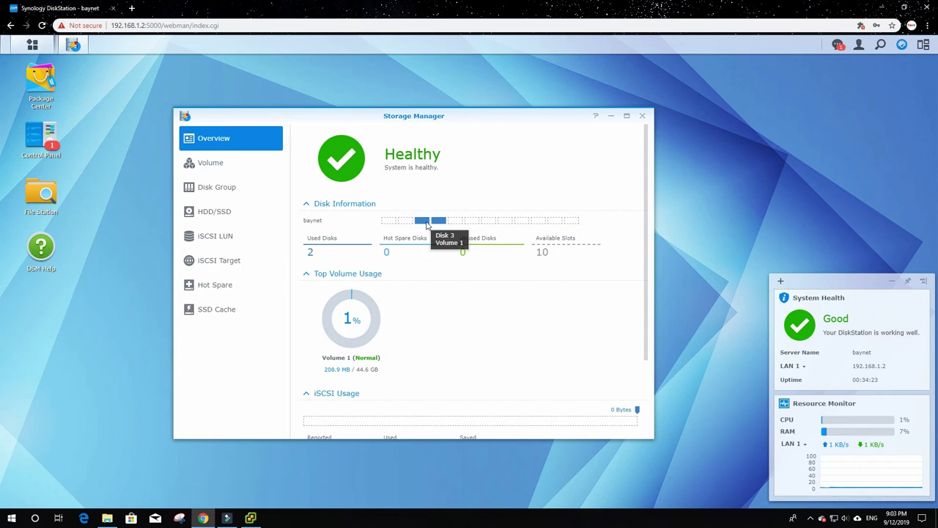
mouse_move(434, 225)
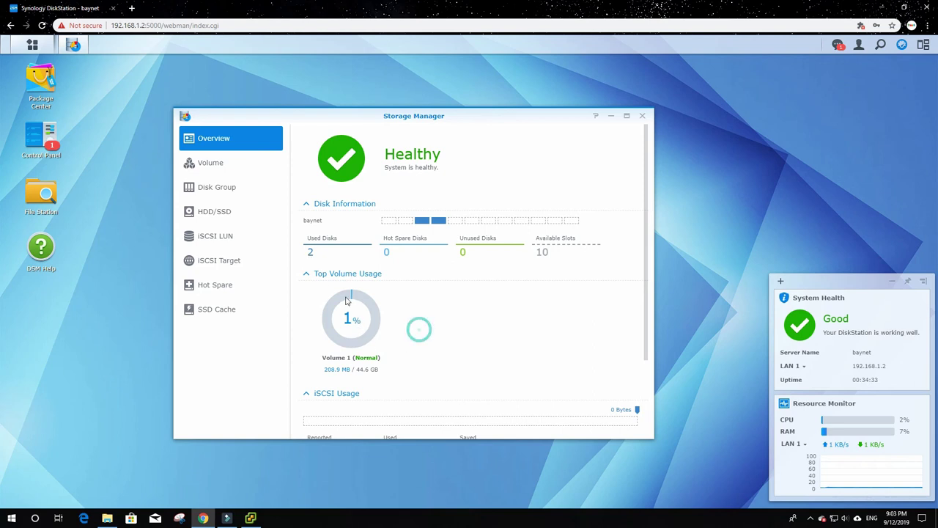
scroll(419, 329, "down", 1)
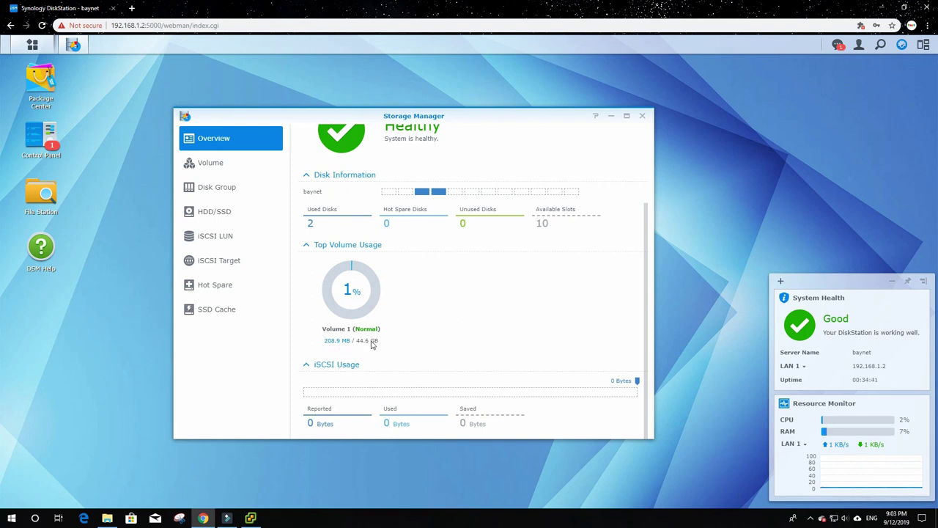
scroll(293, 227, "up", 1)
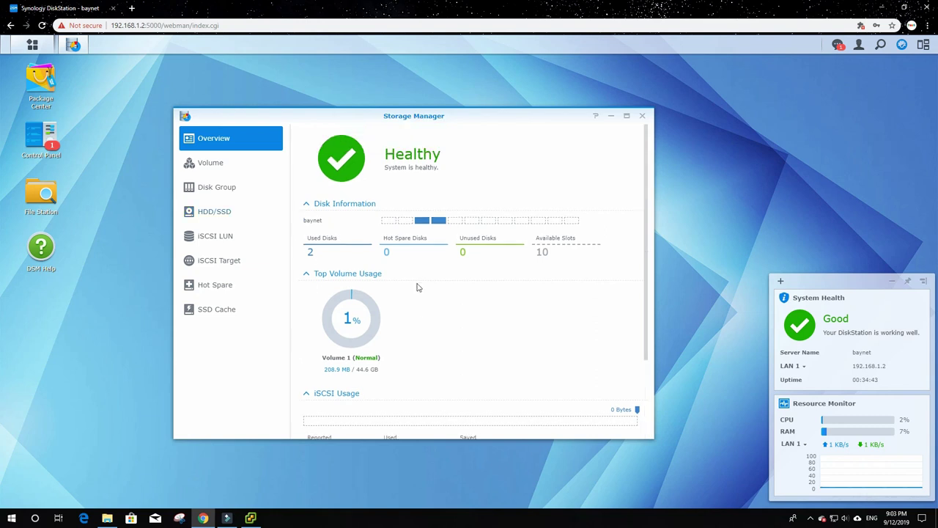